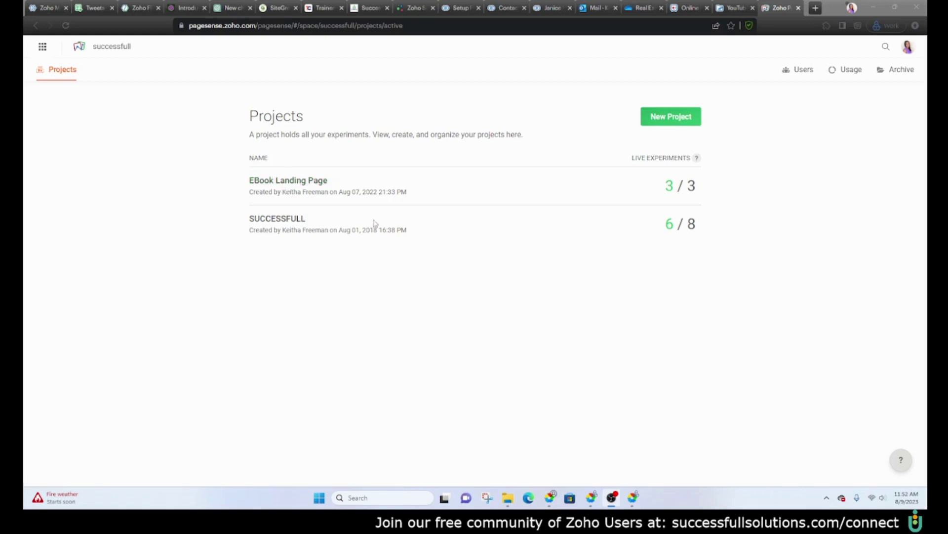
- Open the SUCCESSFULL project's Channels report and scroll through its traffic breakdown
left_click(273, 220)
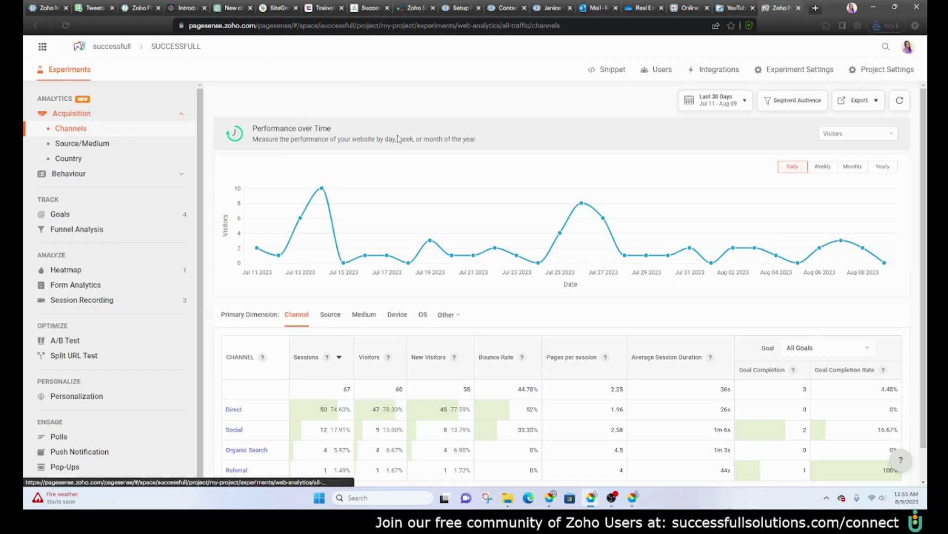
scroll(396, 174, "down", 1)
mouse_move(228, 206)
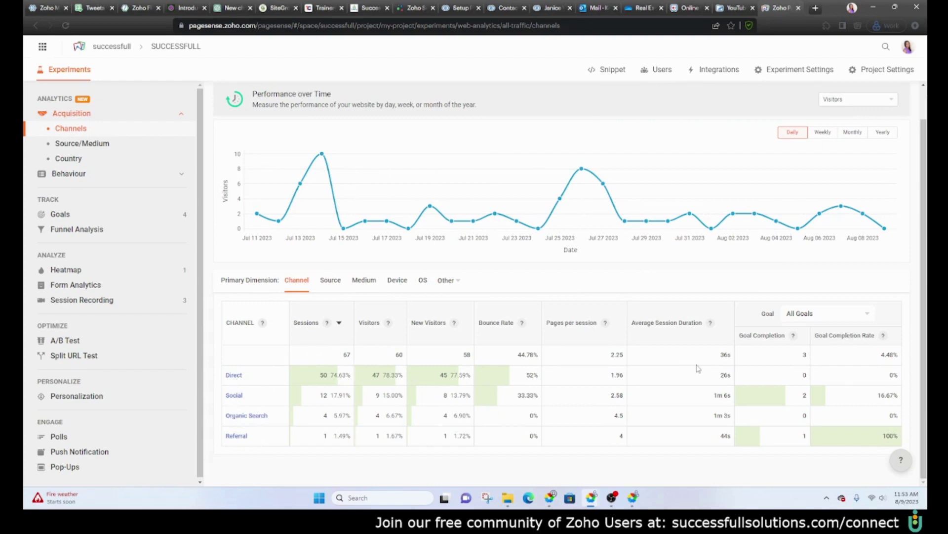
scroll(689, 366, "up", 1)
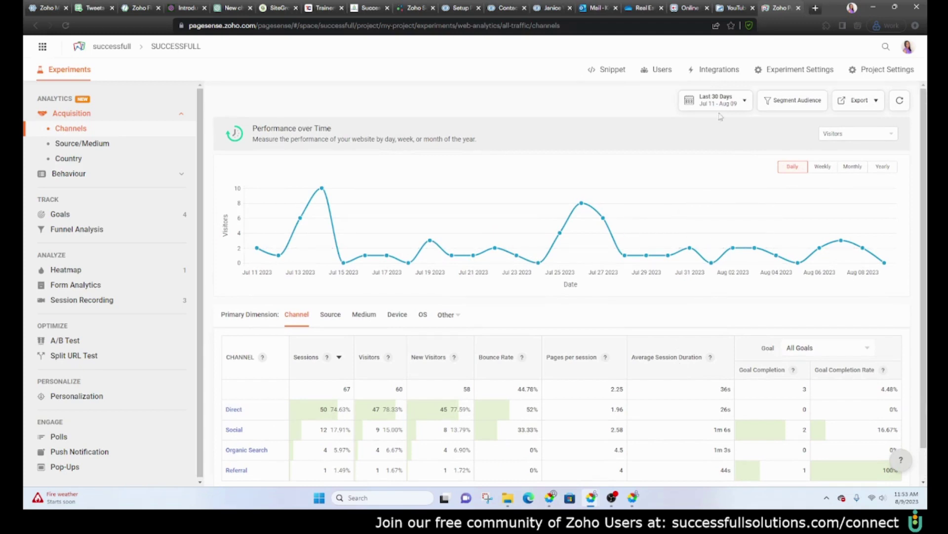
- Check the Last 30 Days date range and the Export formats, leaving both unchanged
left_click(743, 103)
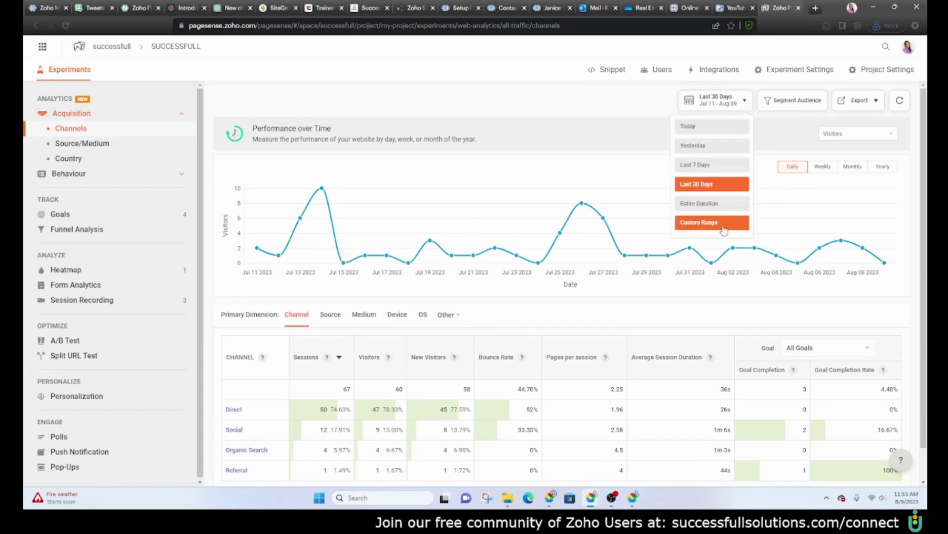
left_click(603, 100)
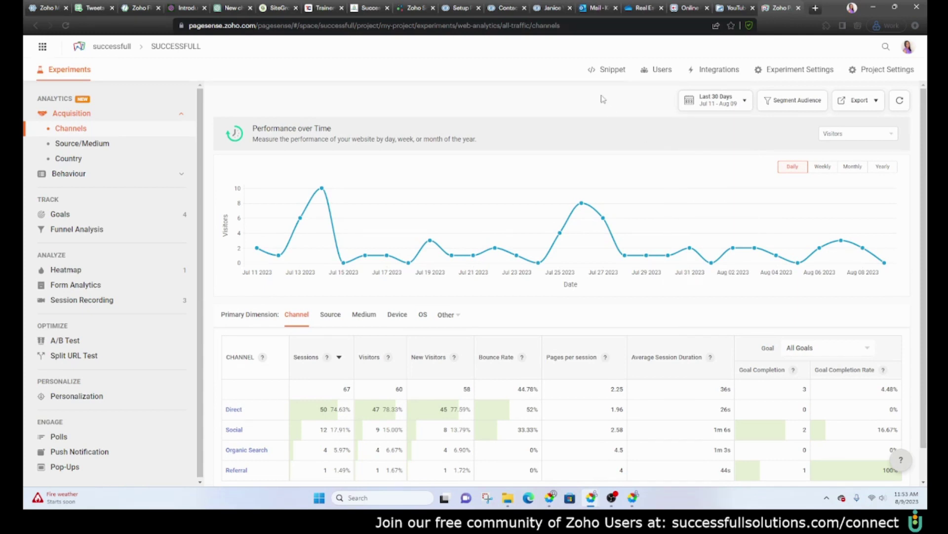
left_click(873, 102)
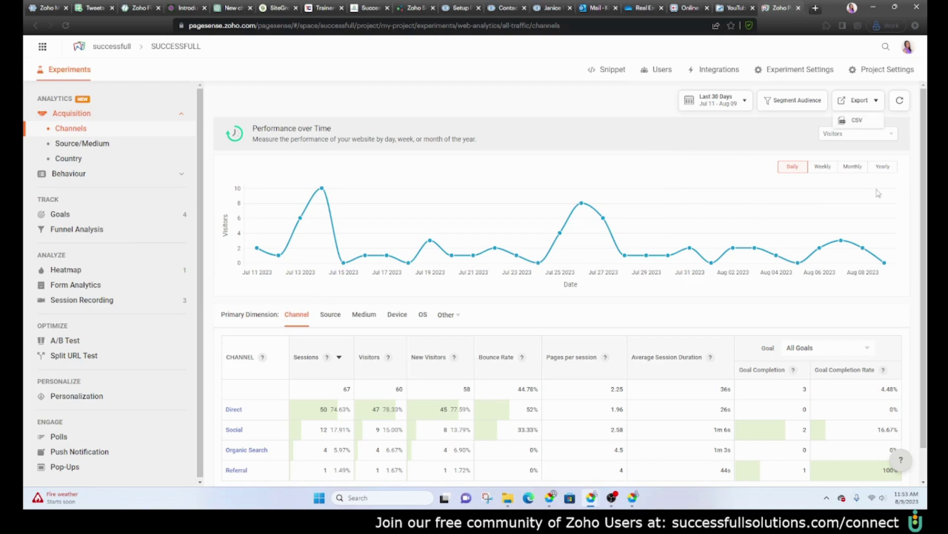
left_click(575, 116)
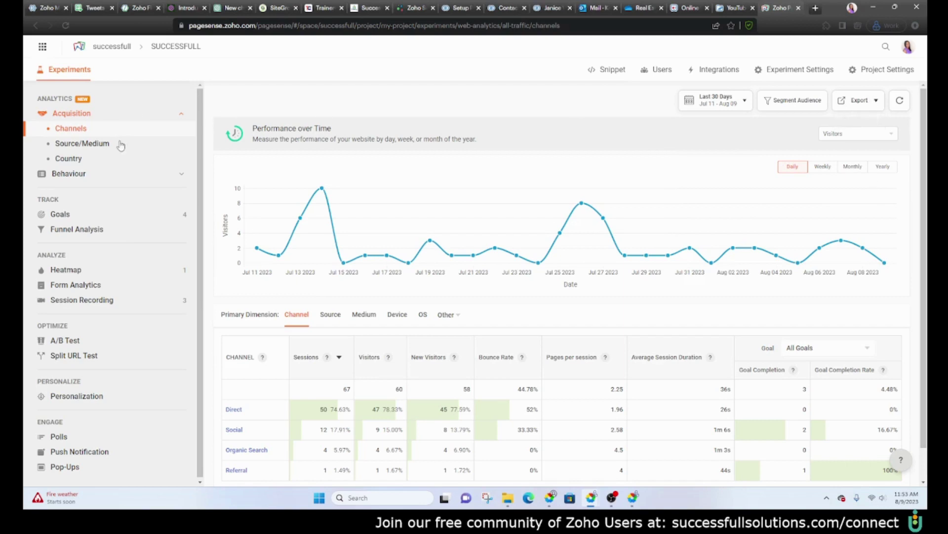
- Open the Home Page goal's Goal Metrics report from the project's Goals list
left_click(54, 221)
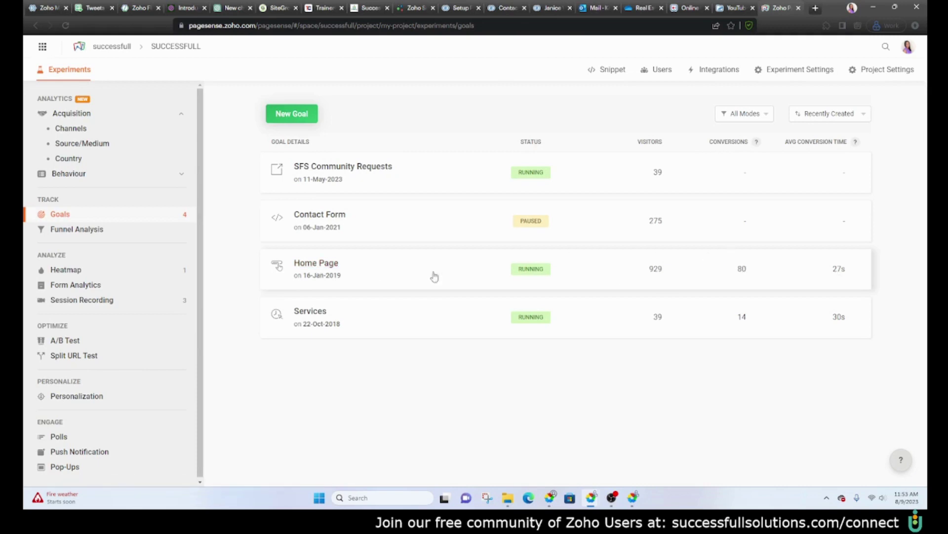
left_click(338, 271)
scroll(457, 354, "down", 1)
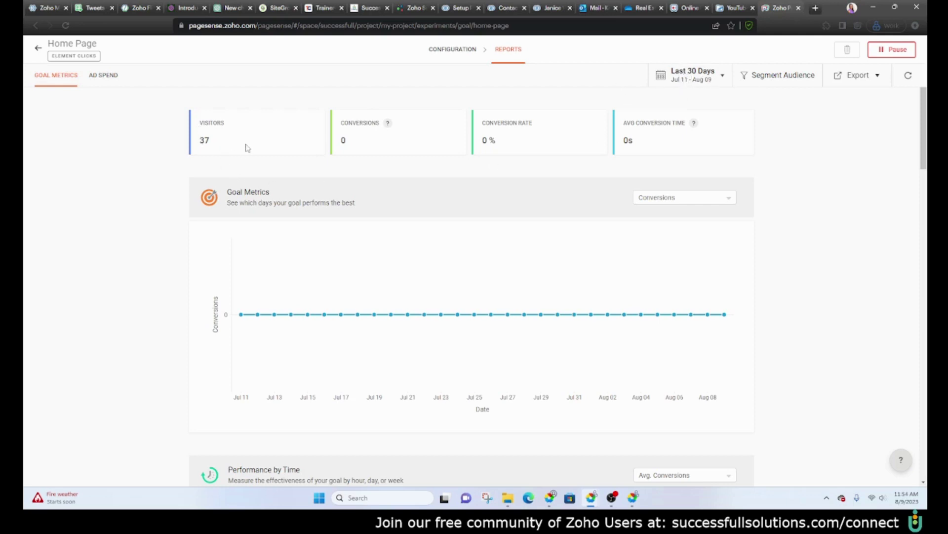
- Keep the last 30 days range and scroll down to the Performance by Time heatmap
left_click(722, 75)
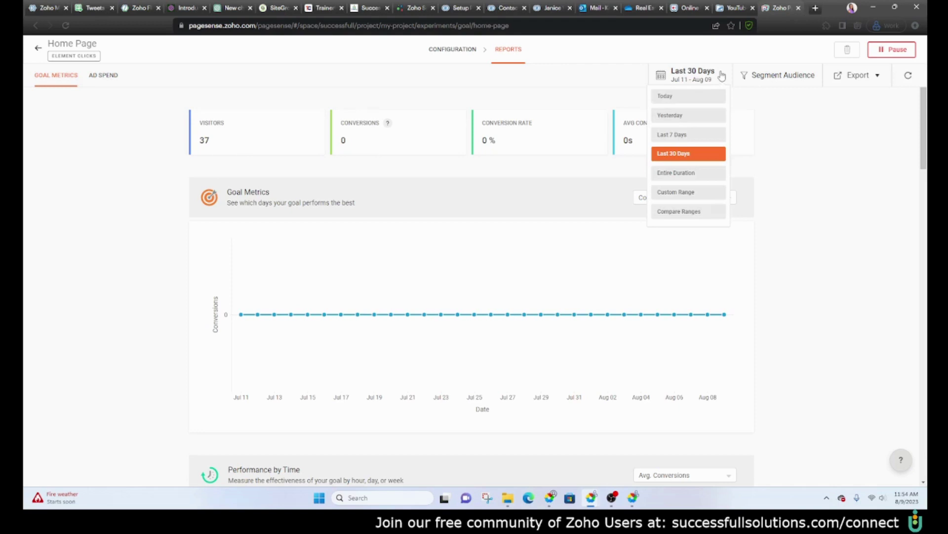
left_click(798, 209)
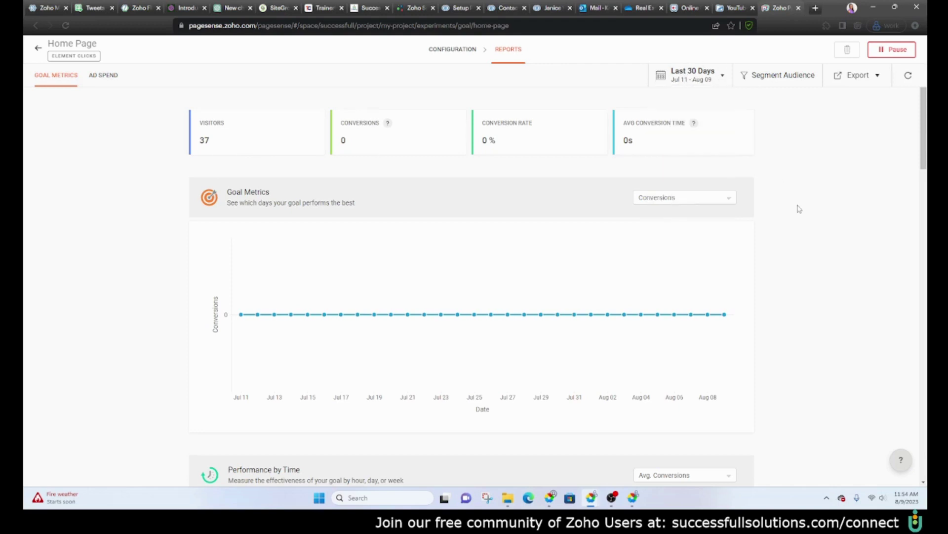
scroll(290, 306, "down", 3)
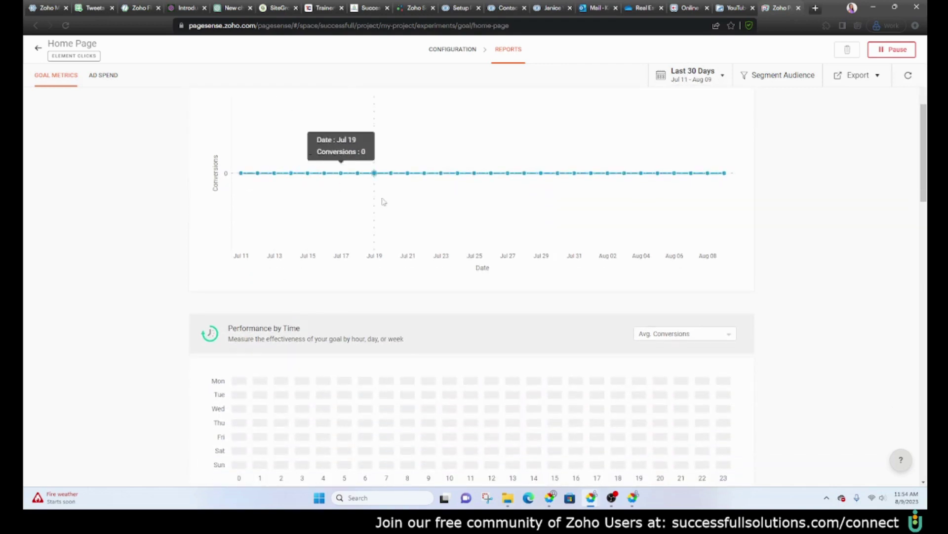
scroll(391, 281, "down", 2)
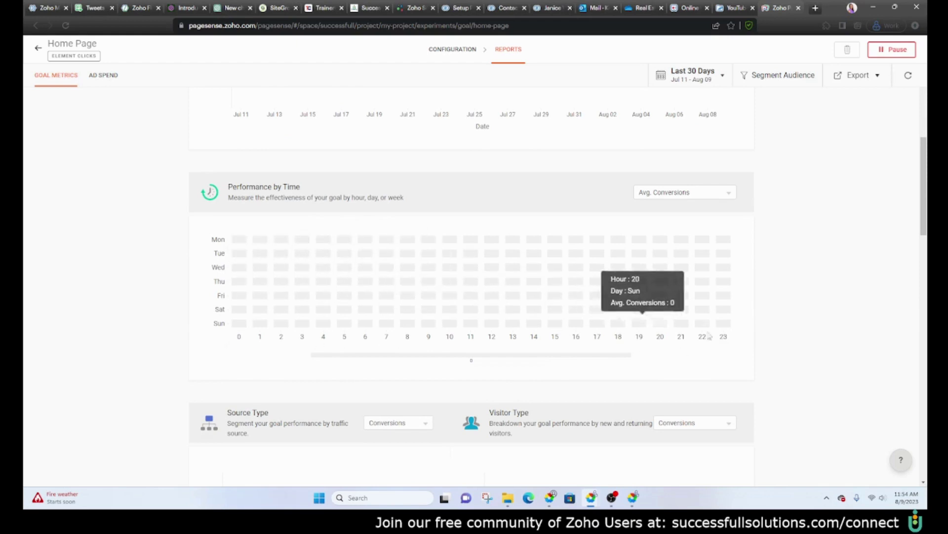
- Check the heatmap metric options and the Source Type and Visitor Type chart metrics
scroll(750, 352, "down", 1)
left_click(680, 146)
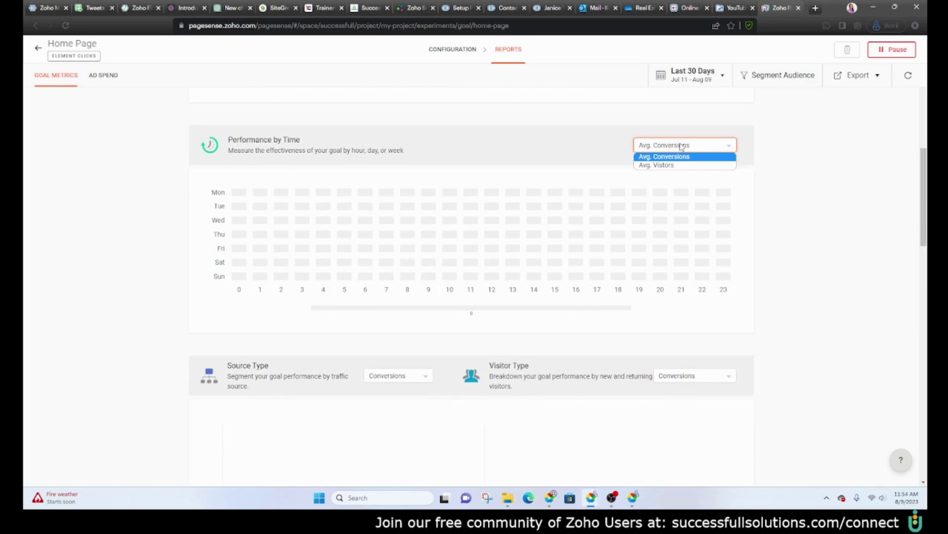
left_click(793, 200)
scroll(377, 314, "down", 4)
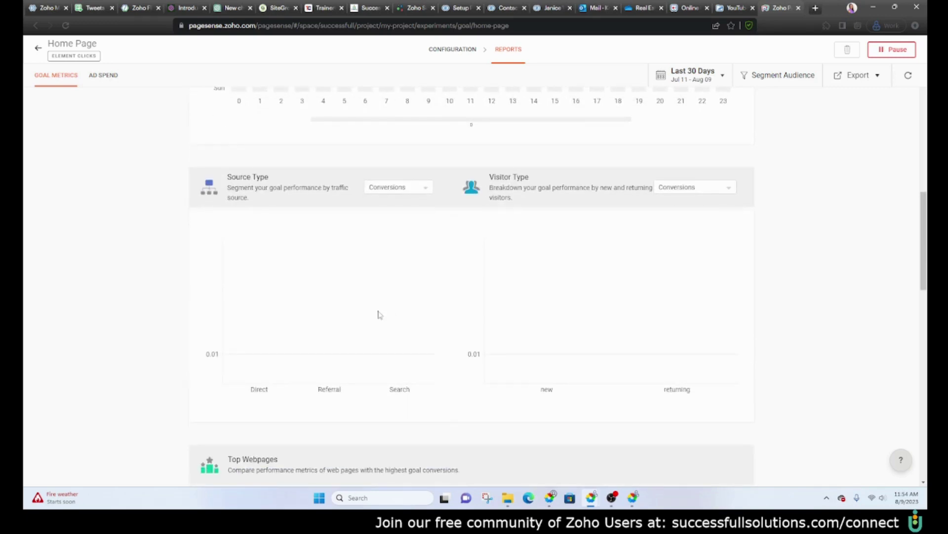
left_click(375, 186)
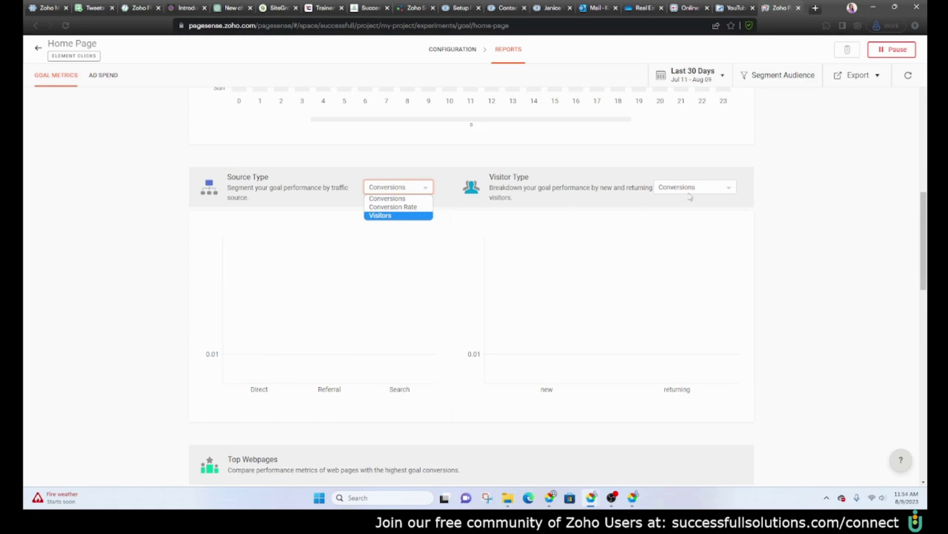
left_click(722, 187)
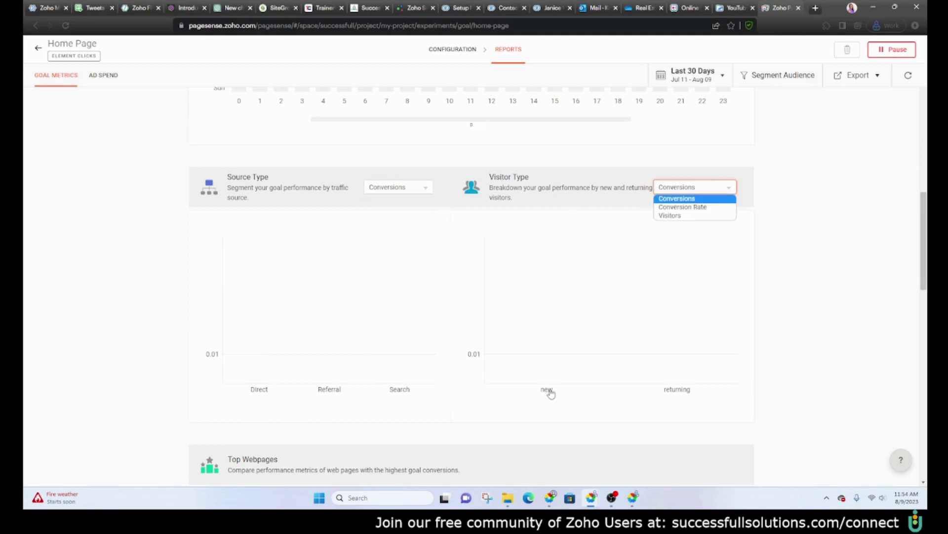
- Review the country breakdown, then bring up the Export options and Last 30 Days ranges
scroll(781, 301, "down", 5)
scroll(792, 294, "down", 3)
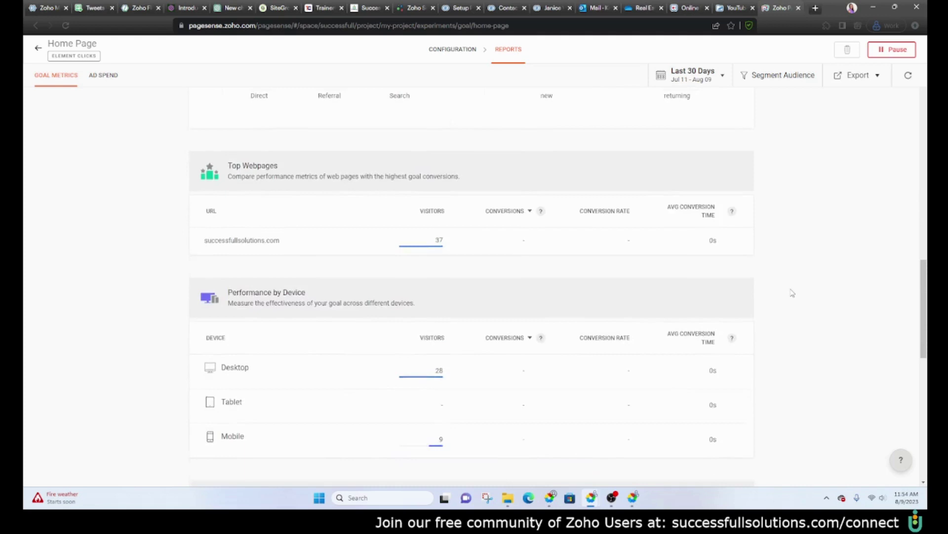
scroll(288, 209, "up", 1)
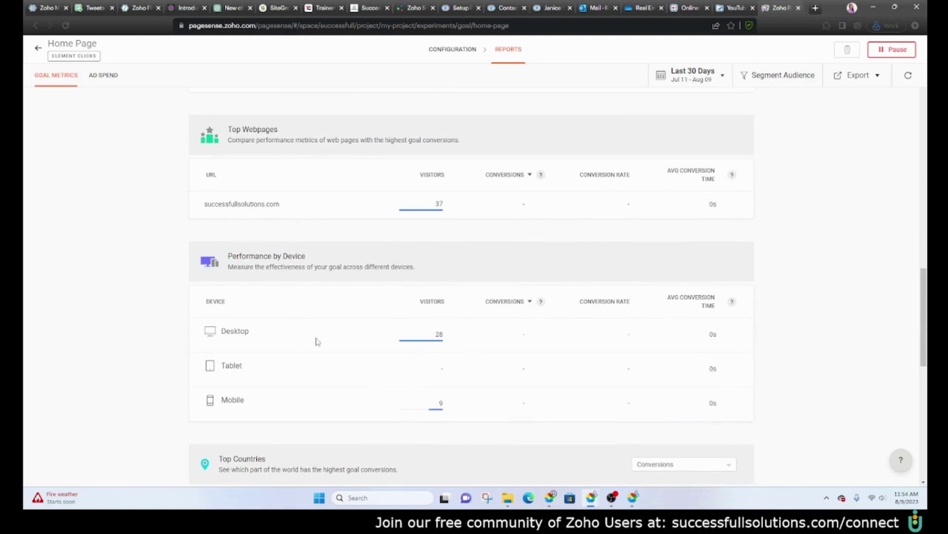
scroll(482, 446, "down", 3)
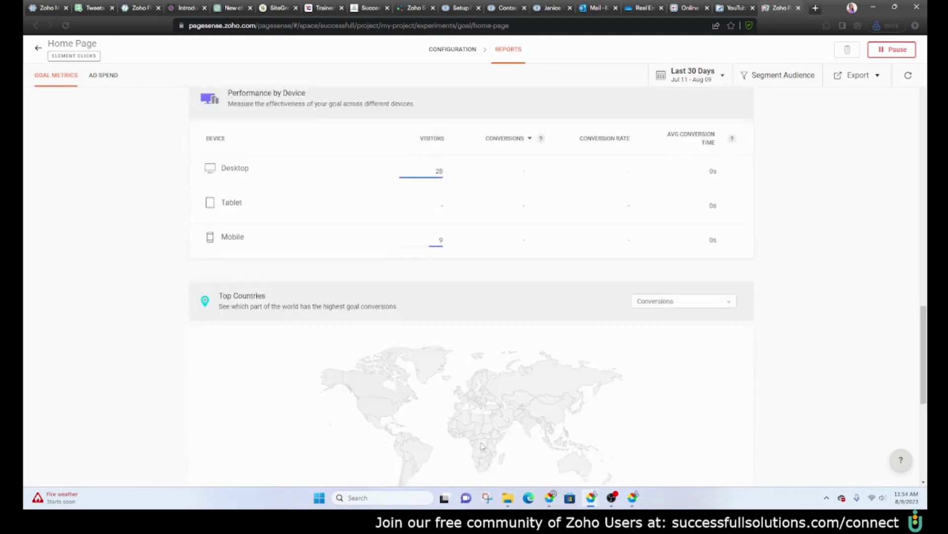
scroll(482, 446, "down", 6)
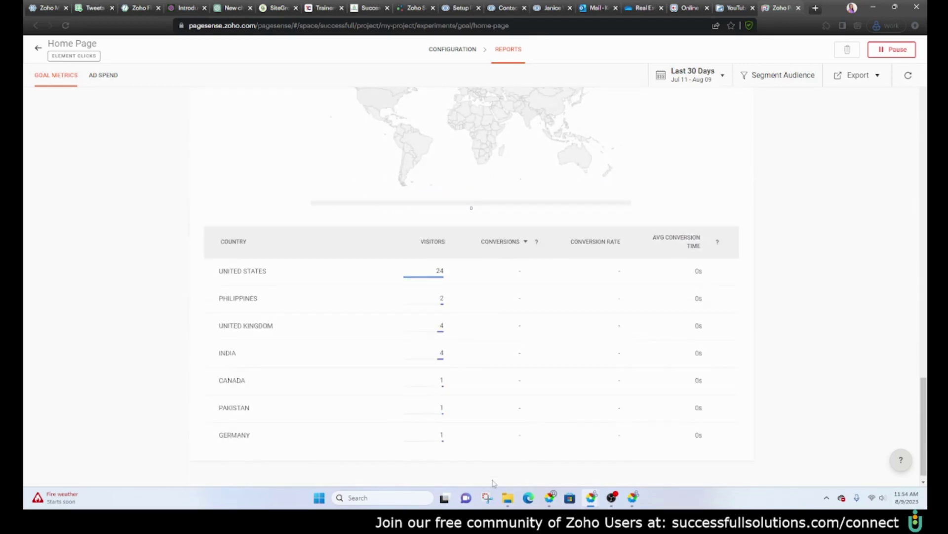
scroll(492, 483, "up", 2)
scroll(290, 328, "down", 2)
scroll(357, 415, "down", 1)
scroll(357, 415, "up", 20)
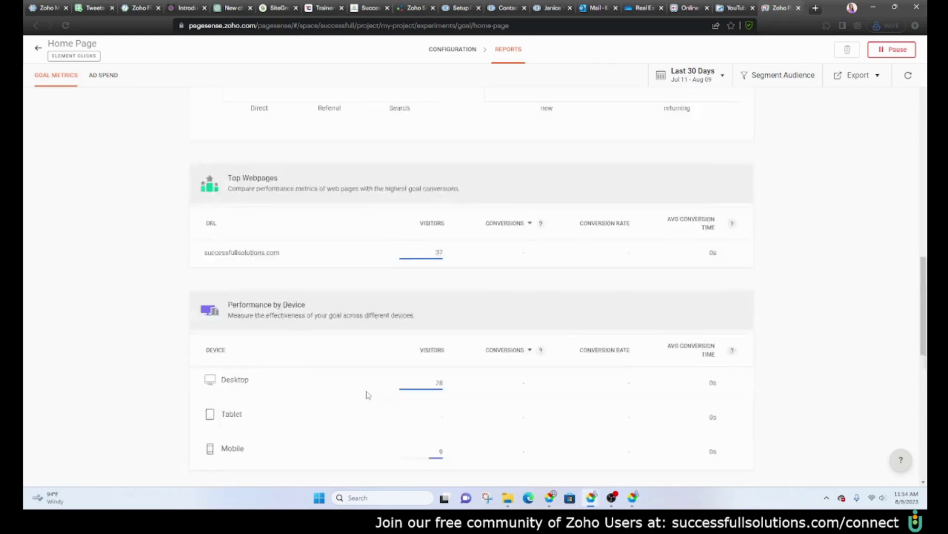
left_click(863, 83)
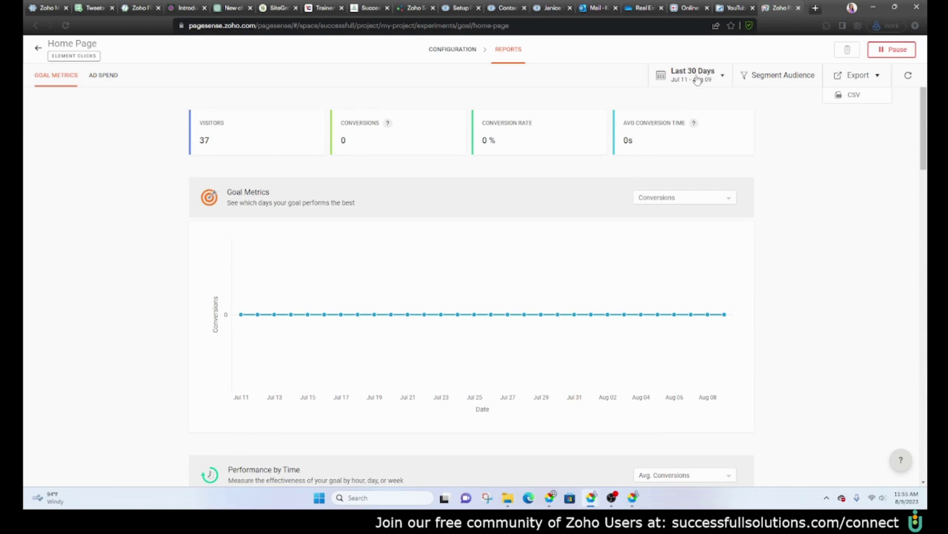
left_click(680, 82)
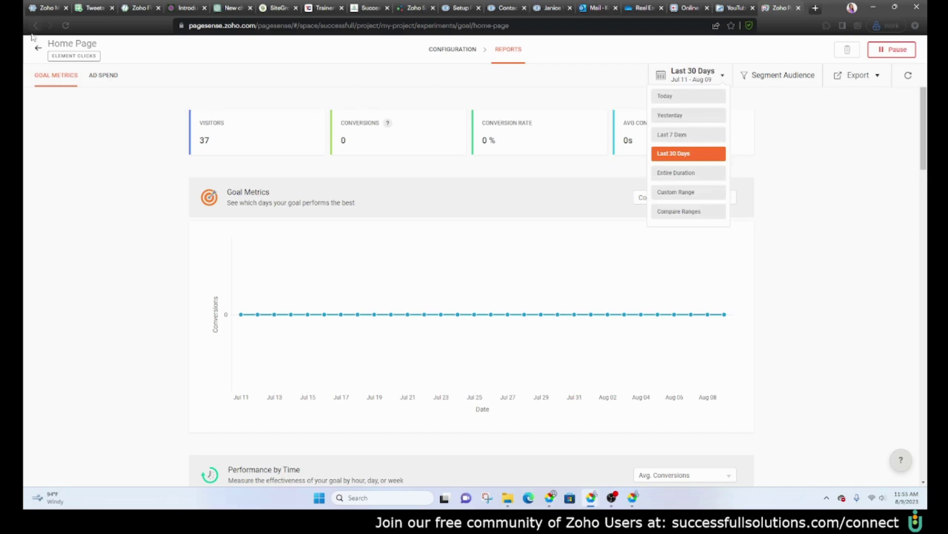
- Go back to the Goals list showing three running goals and paused Contact Form
left_click(38, 48)
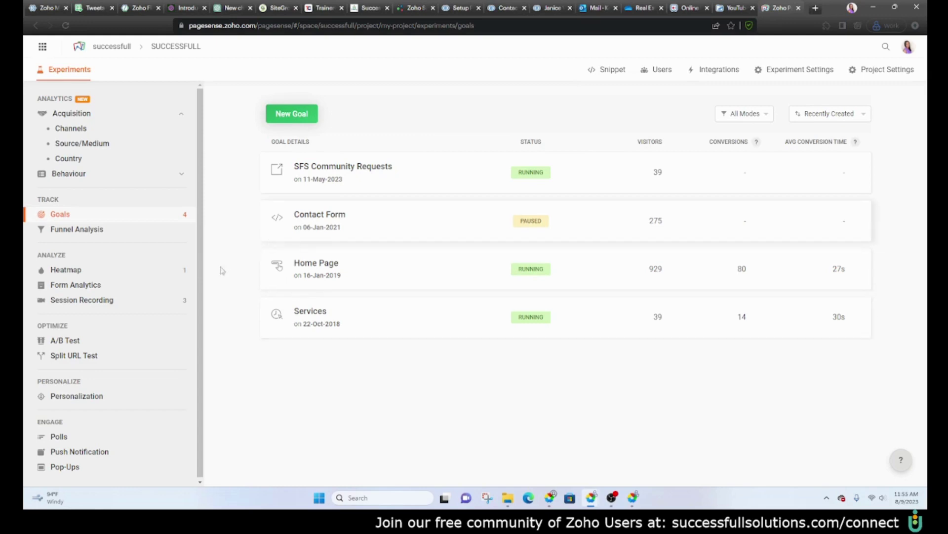
- Open the Homepage heatmap, scroll its page preview, and switch to the Scrollmap view
left_click(123, 269)
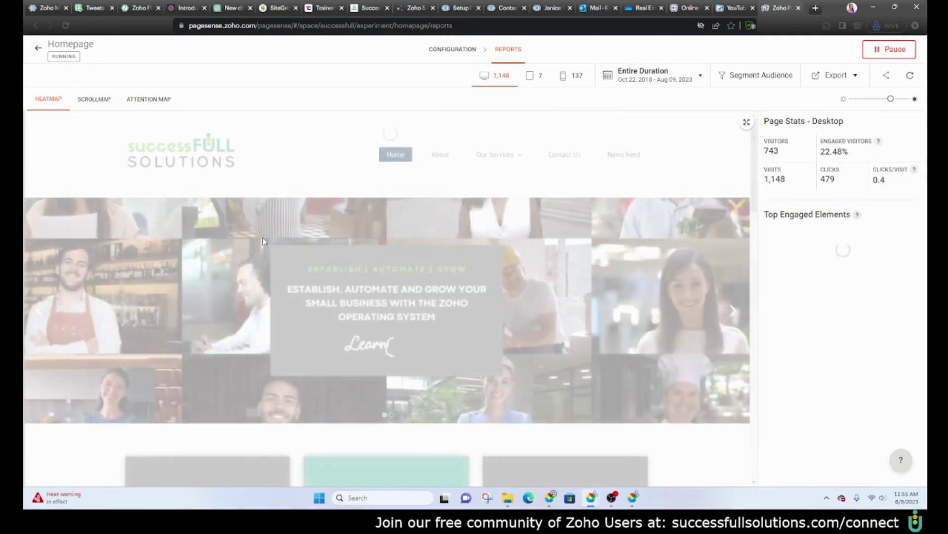
scroll(408, 239, "down", 2)
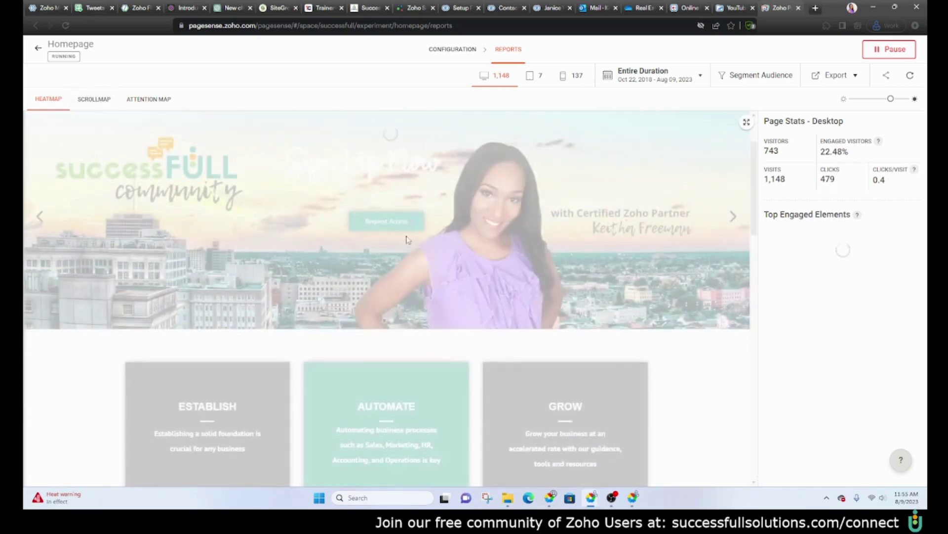
scroll(408, 240, "down", 8)
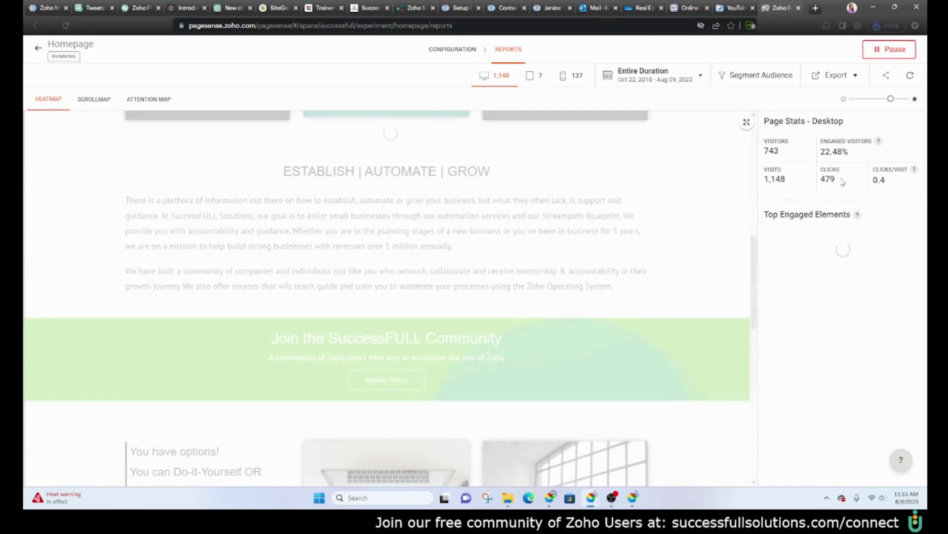
scroll(423, 265, "up", 10)
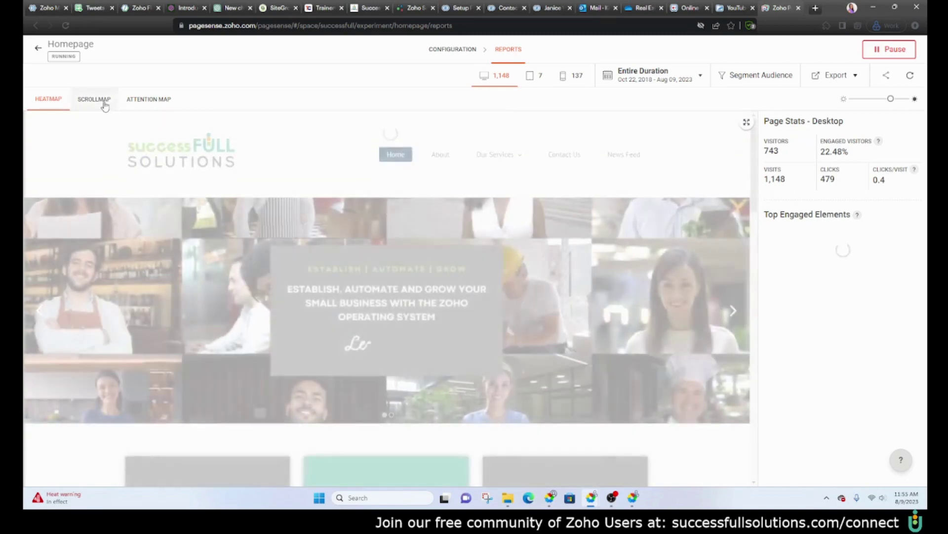
left_click(104, 103)
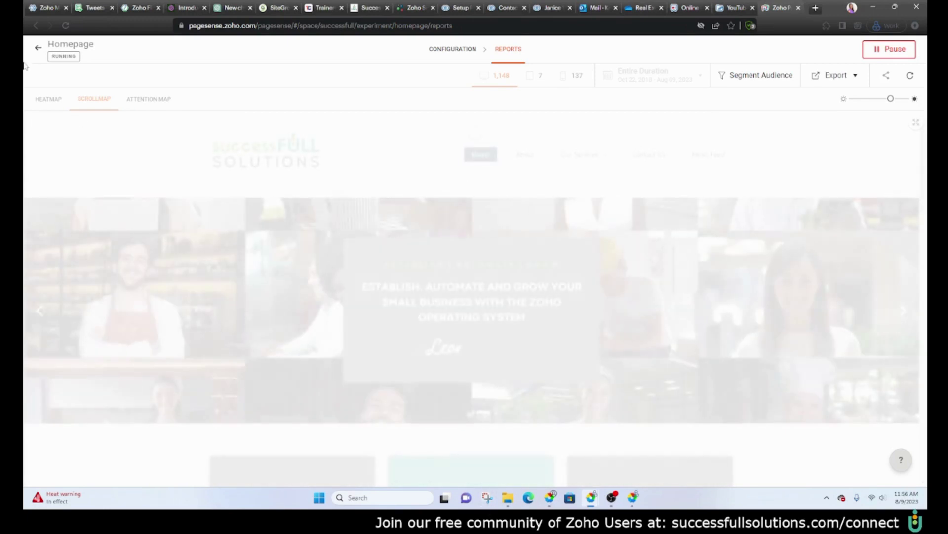
- From the Heatmap list, move to Session Recording and open SFS Recordings' 91 visitor recordings
left_click(37, 44)
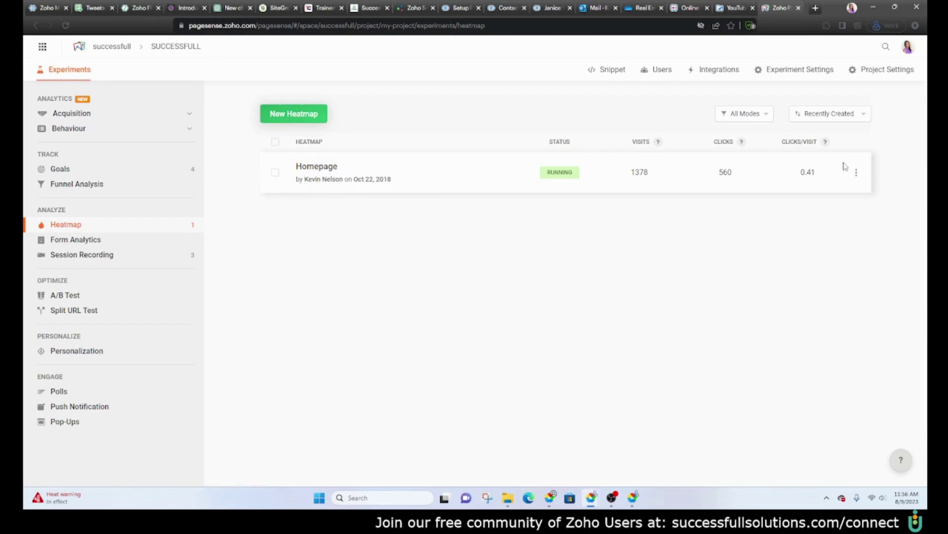
left_click(856, 172)
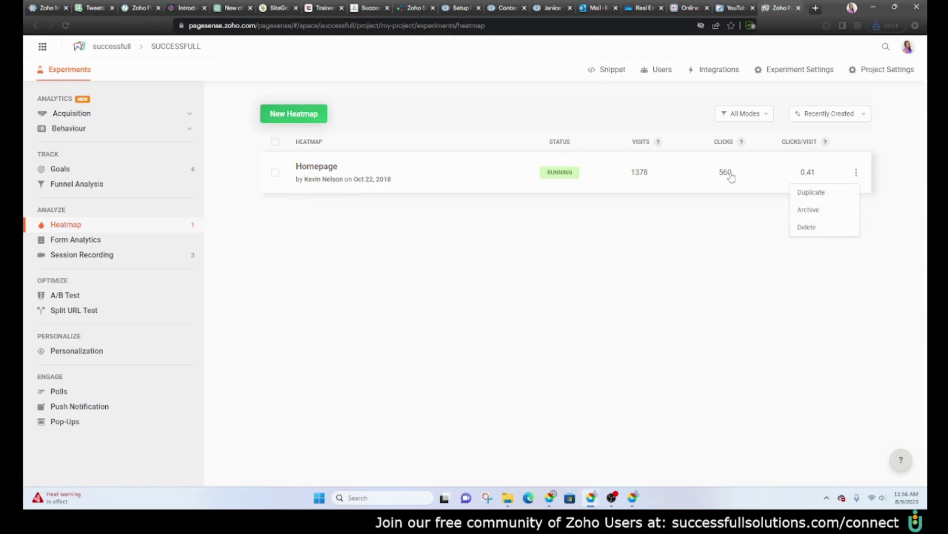
left_click(102, 256)
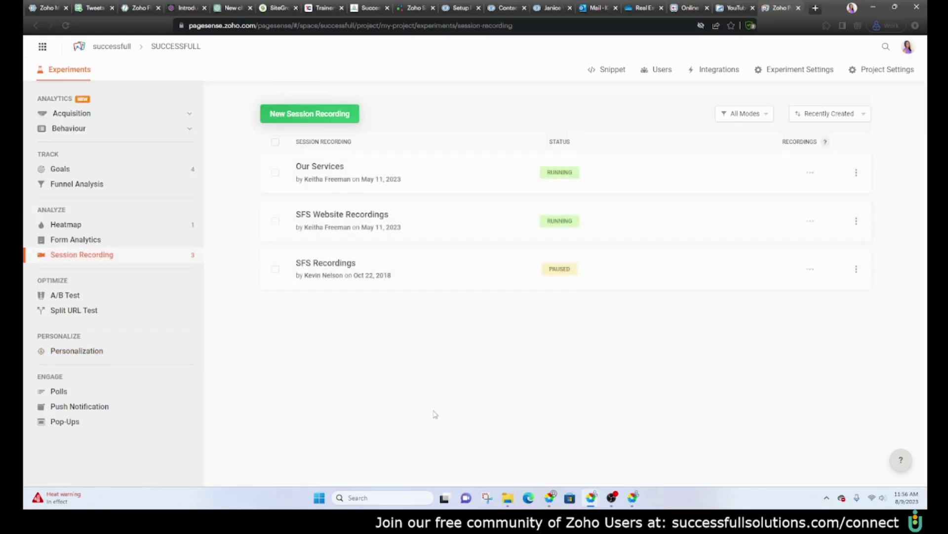
left_click(312, 263)
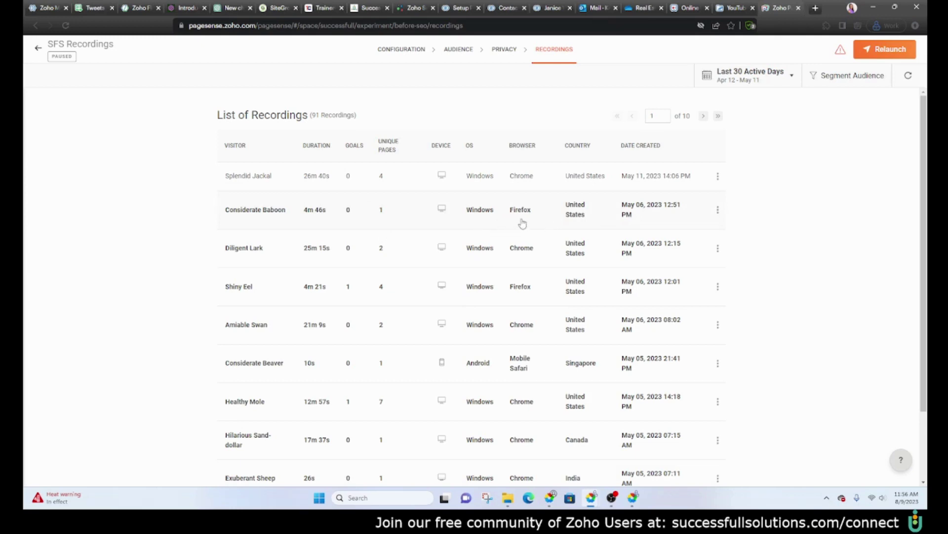
- Replay one visitor's session, then return to the SFS Website Recordings list of 26 recordings
left_click(272, 212)
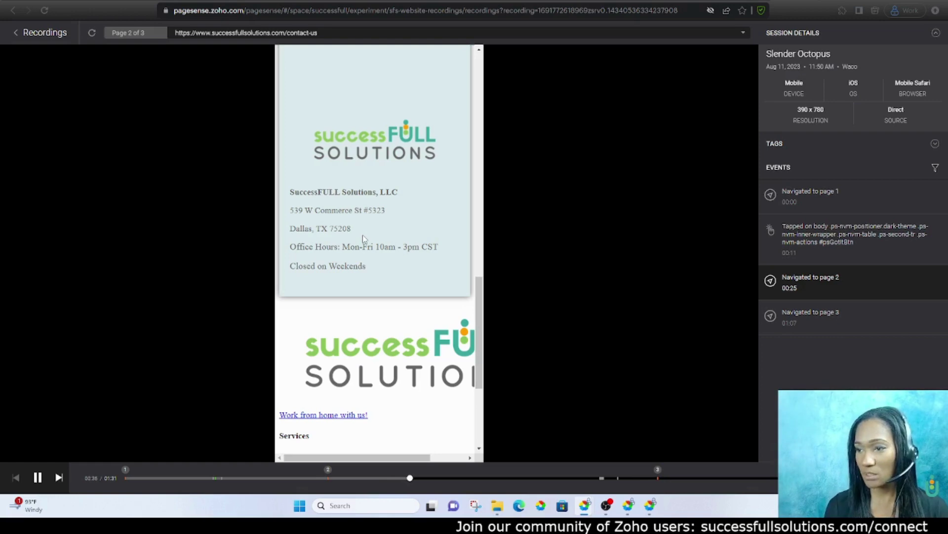
left_click(16, 31)
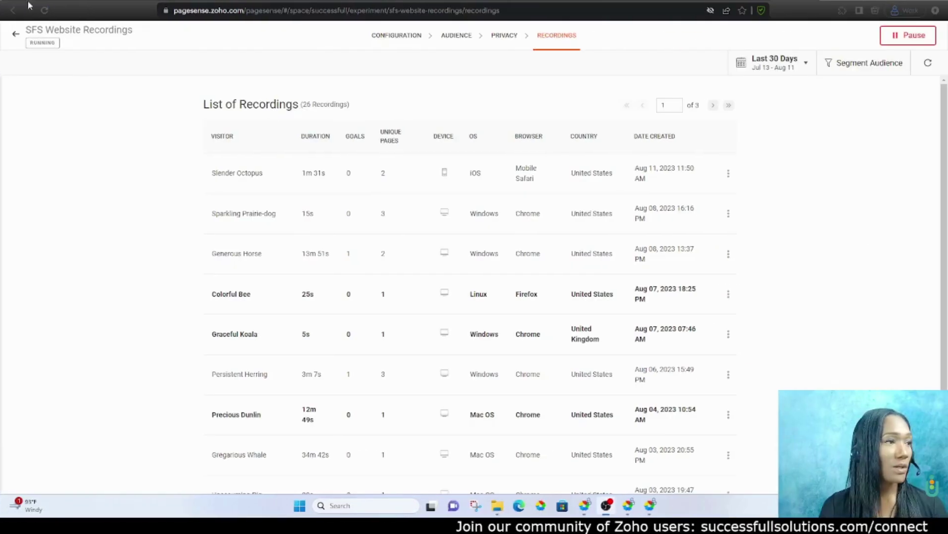
- Return to the Session Recording list showing all four recording experiments
left_click(18, 39)
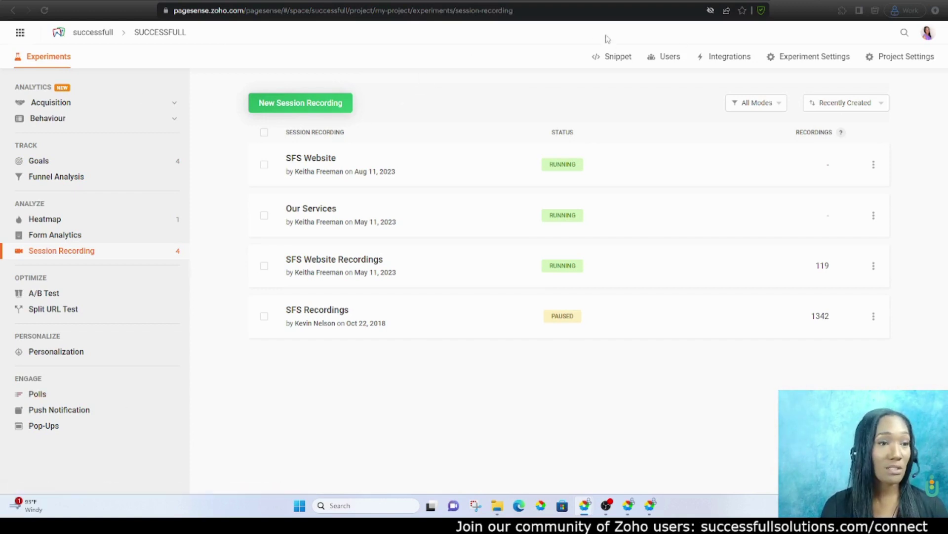
- Copy the Asynchronous tracking code from the Snippet page and highlight the <head> tag instruction
left_click(614, 55)
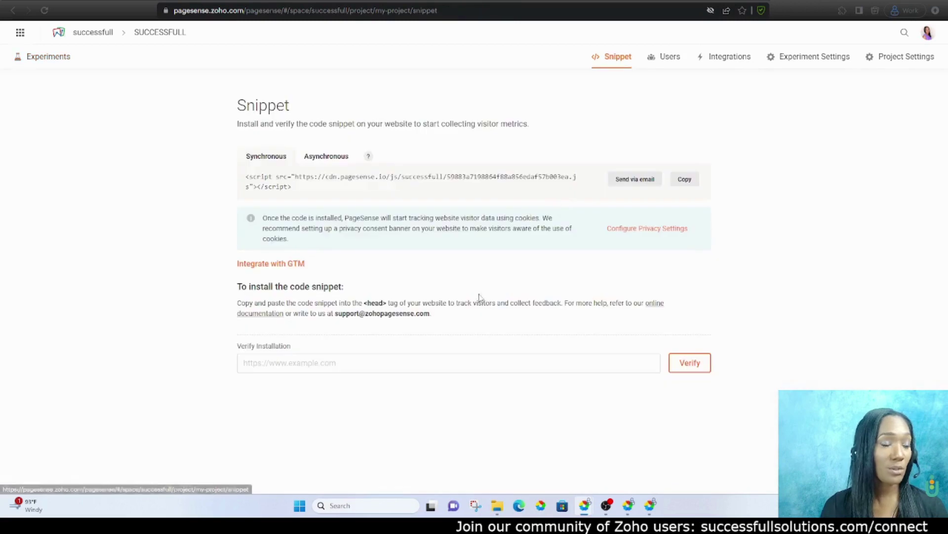
left_click(340, 158)
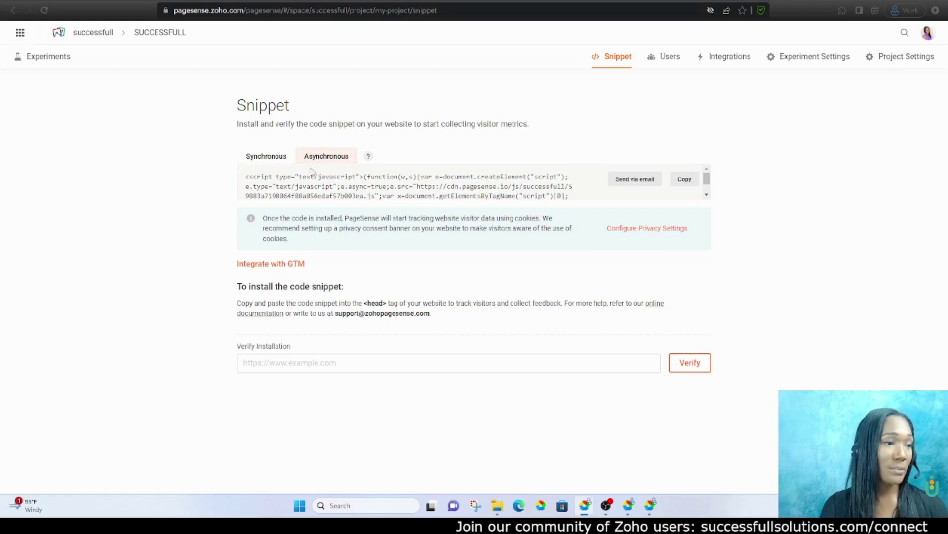
left_click(689, 180)
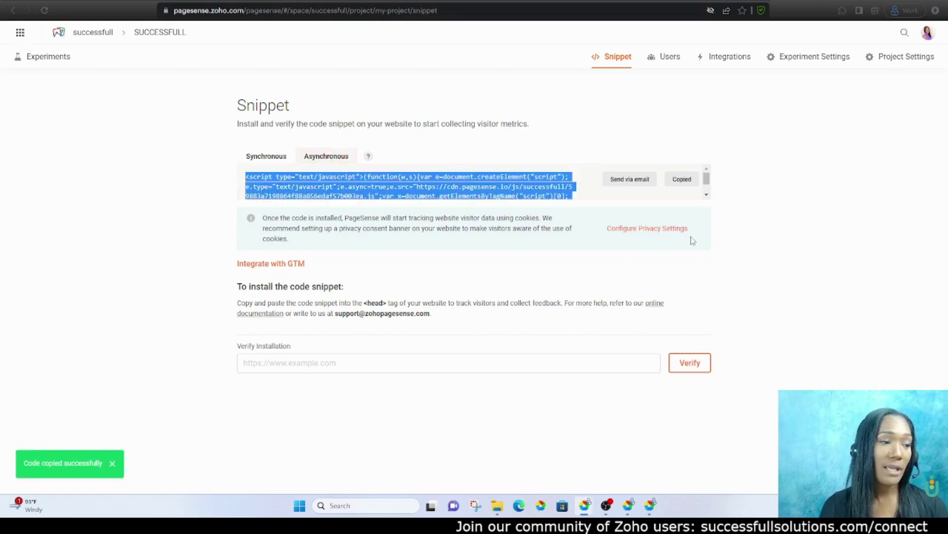
left_click_drag(361, 301, 454, 302)
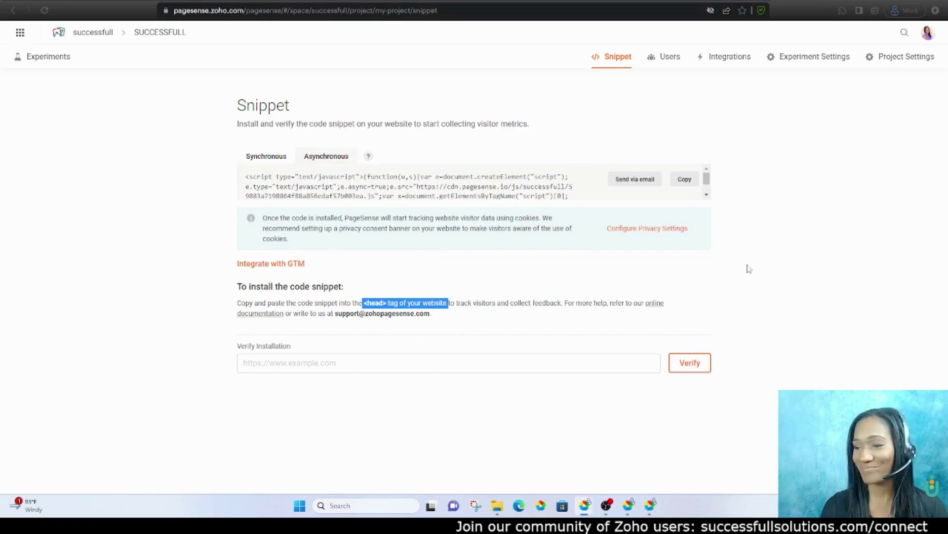